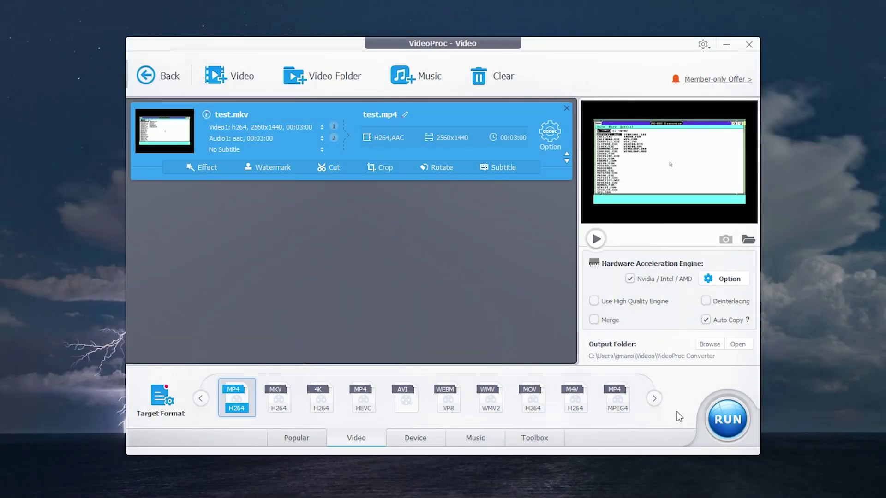
Start converting test.mkv to test.mp4 in MP4 H264.
click(727, 419)
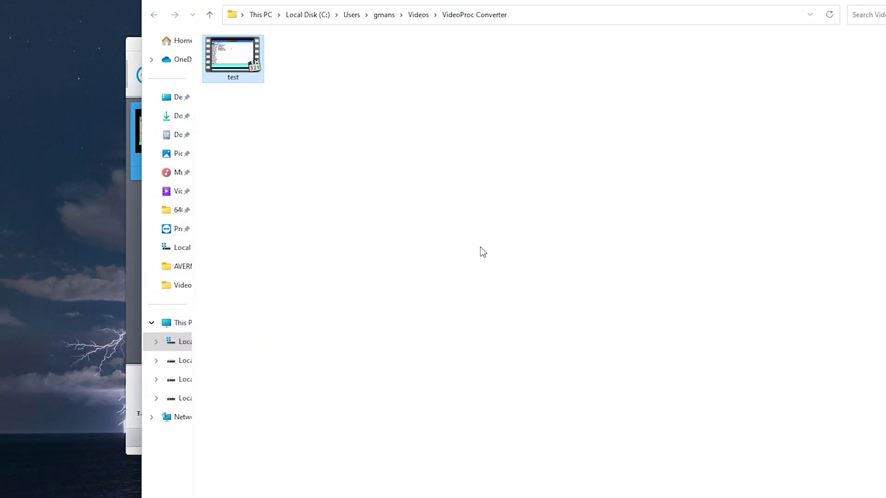
Open the Properties of the converted test file.
right_click(239, 69)
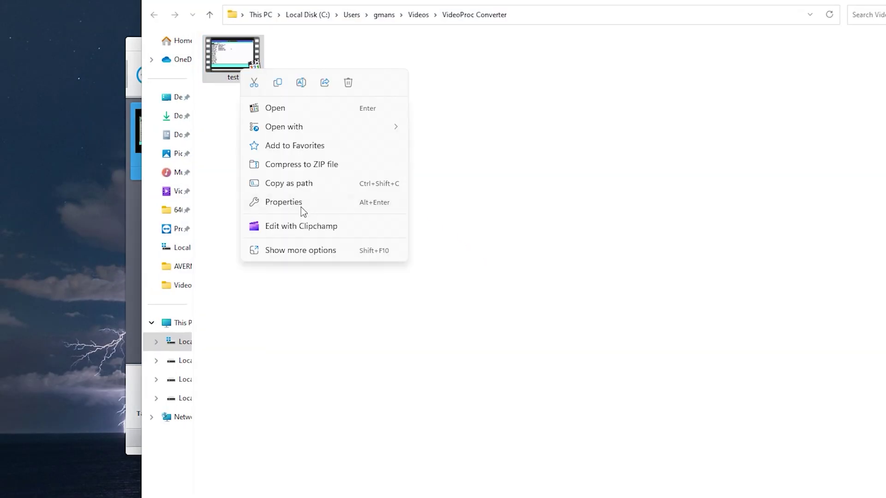
click(301, 206)
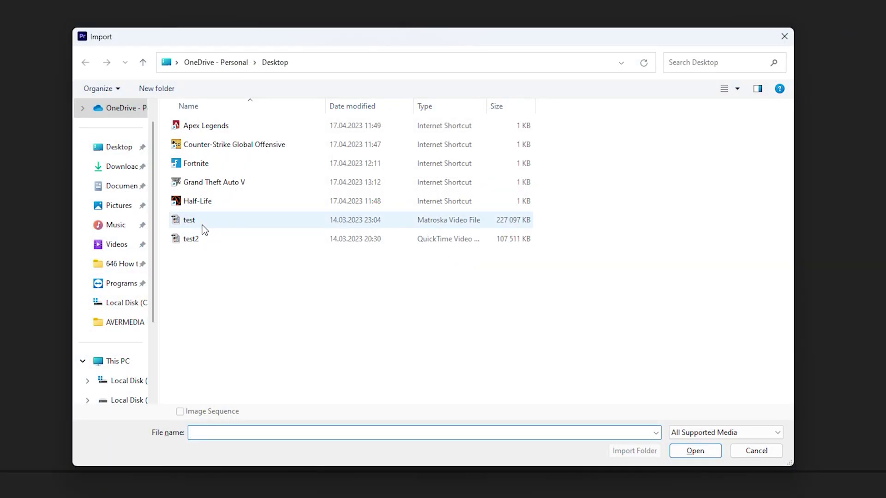
Import test.mkv into Premiere Pro and dismiss the unsupported compression type error.
double_click(196, 221)
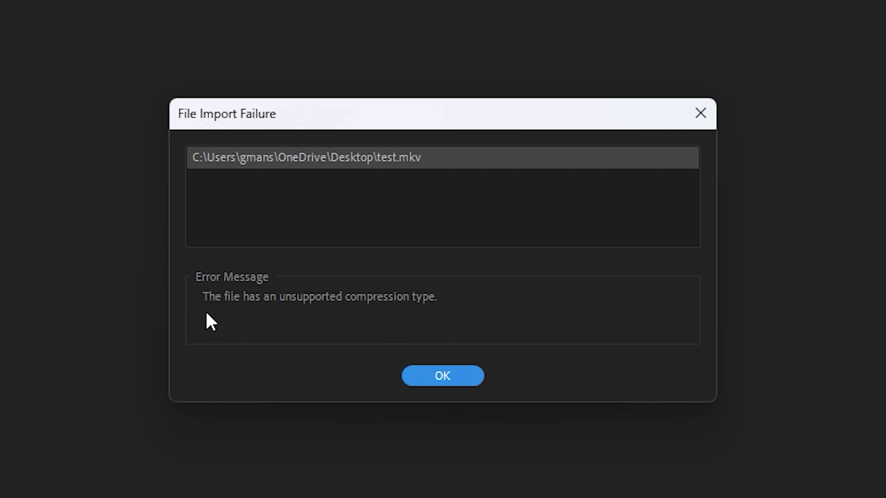
click(442, 375)
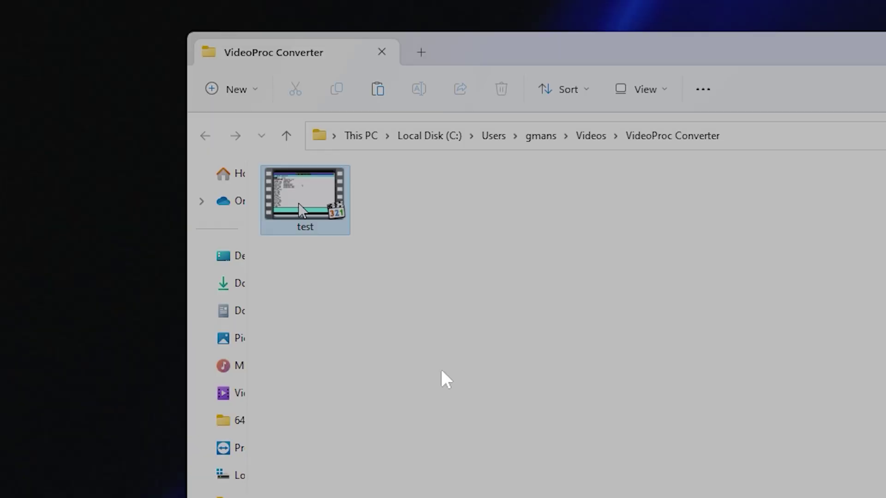
Open the test file's Properties and highlight its MP4 Video File type.
right_click(300, 208)
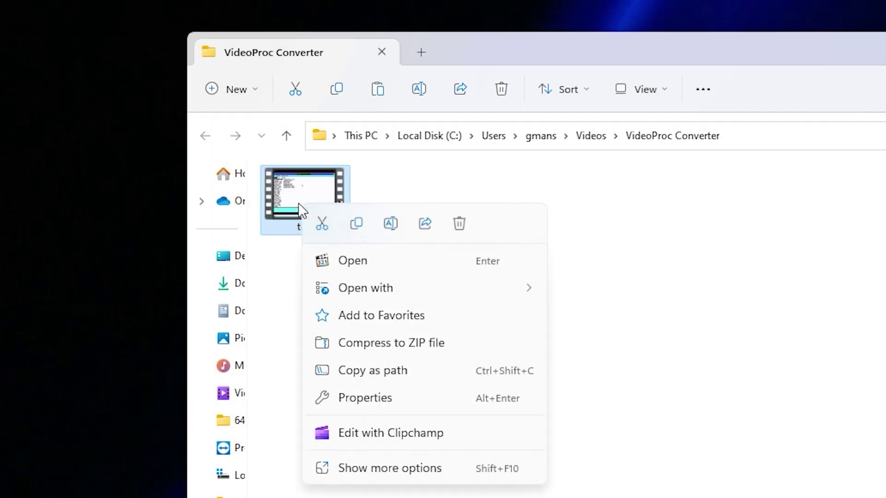
click(389, 402)
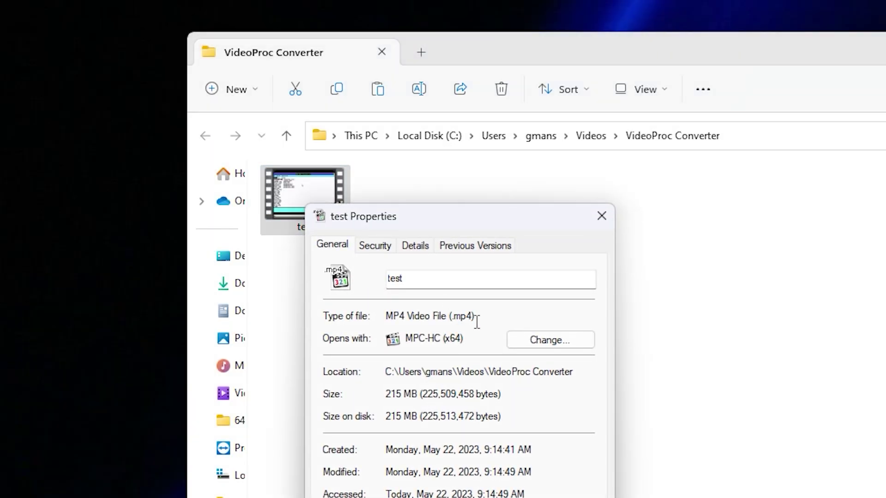
drag(456, 319, 470, 323)
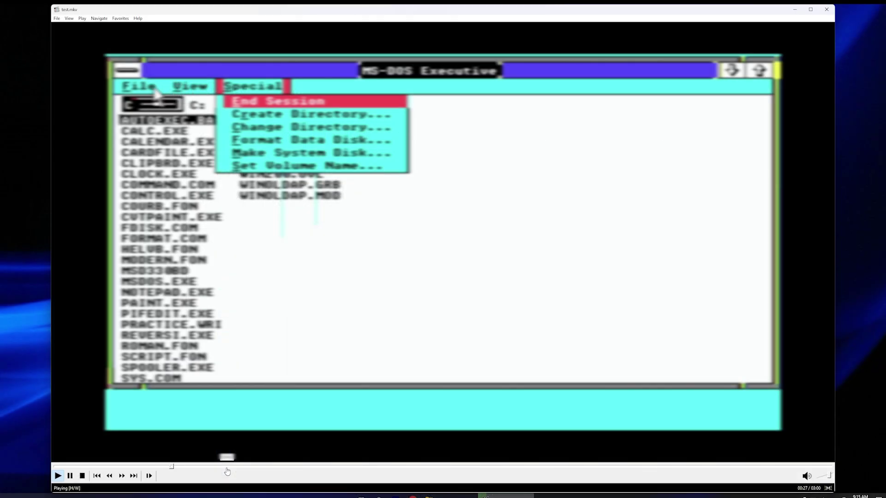
Skip ahead twice in the test.mkv playback in MPC-HC.
drag(227, 467, 530, 467)
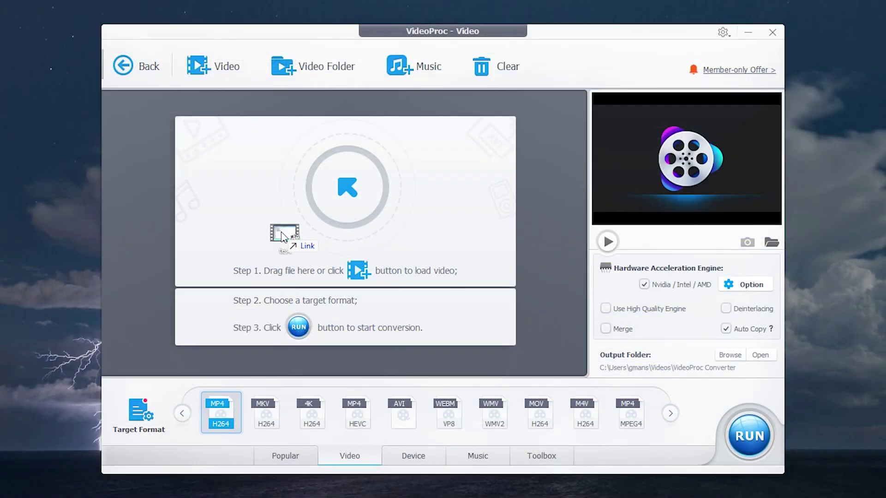
drag(282, 234, 327, 239)
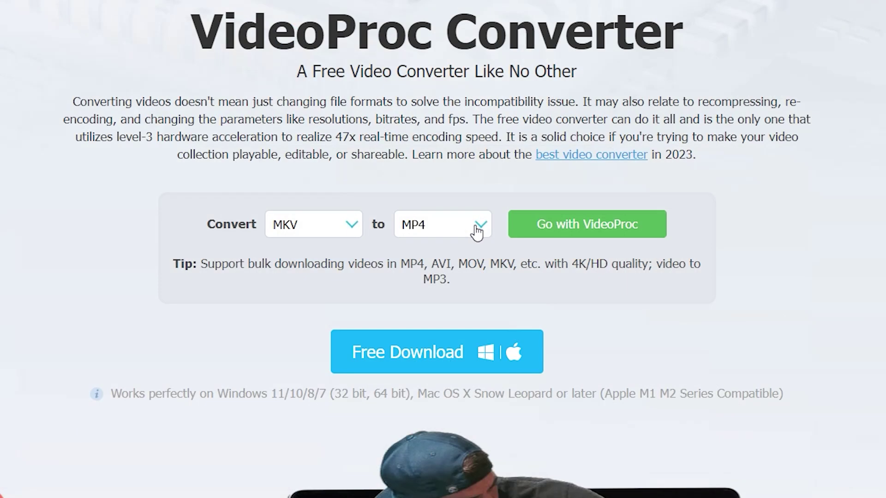
Open the VideoProc Converter homepage with its Download Free Trial option.
click(480, 228)
mouse_move(466, 251)
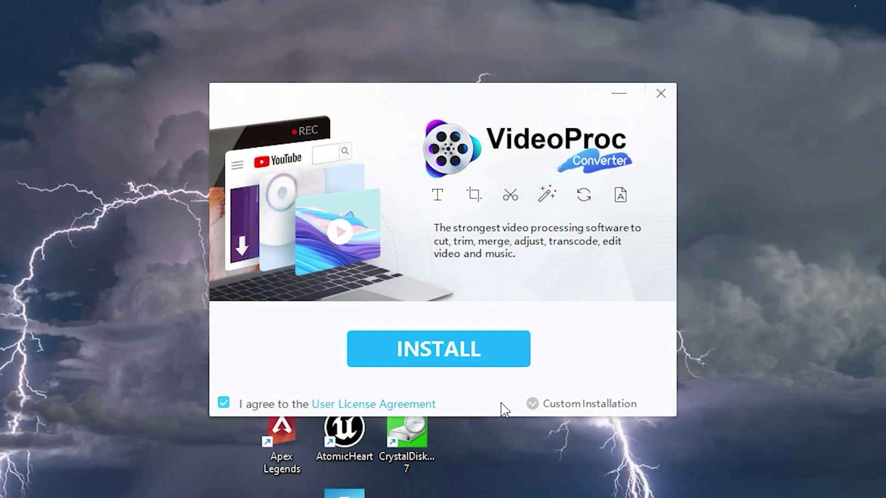
Install and launch VideoProc Converter, then load test.mkv into the Video converter.
click(415, 346)
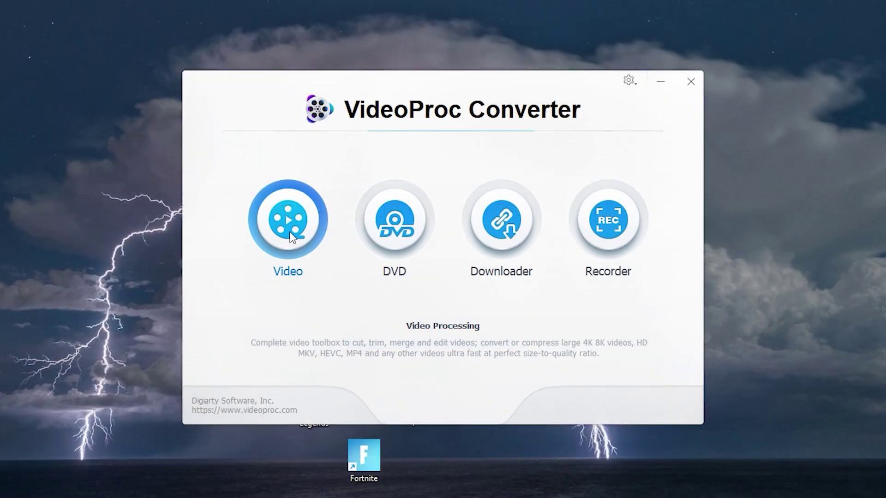
click(291, 231)
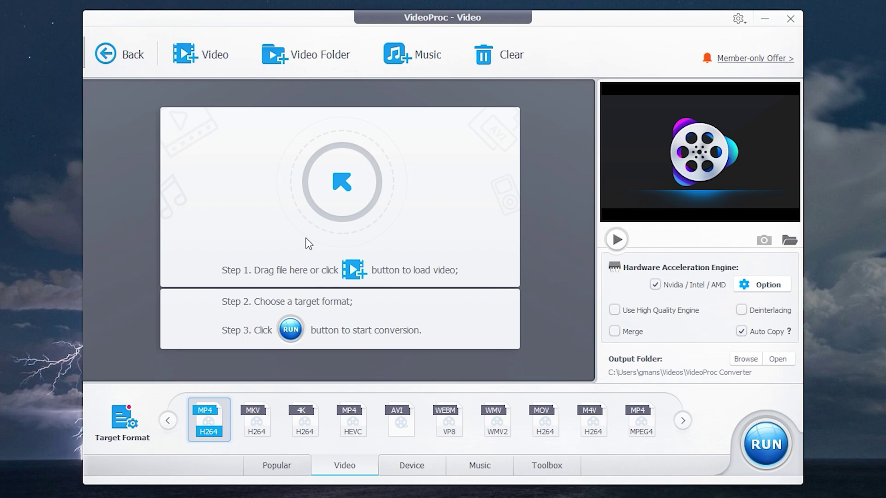
drag(784, 302, 322, 238)
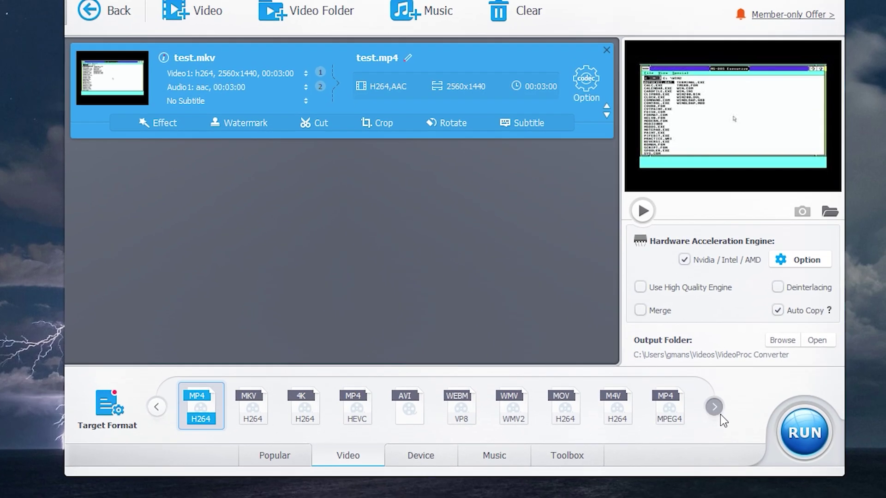
click(682, 420)
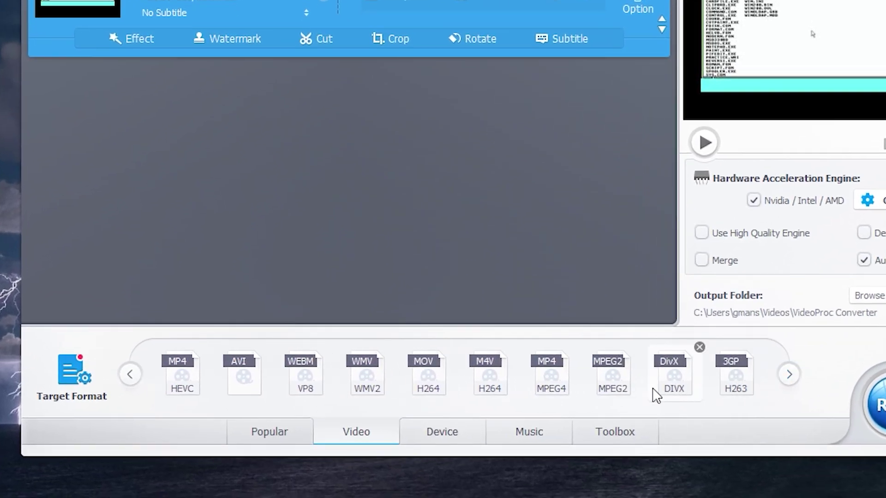
click(788, 376)
click(131, 376)
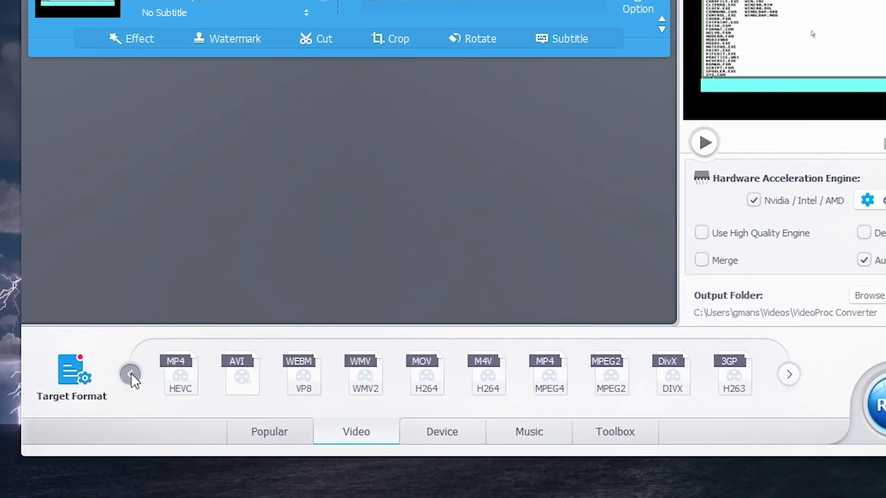
click(131, 374)
click(131, 374)
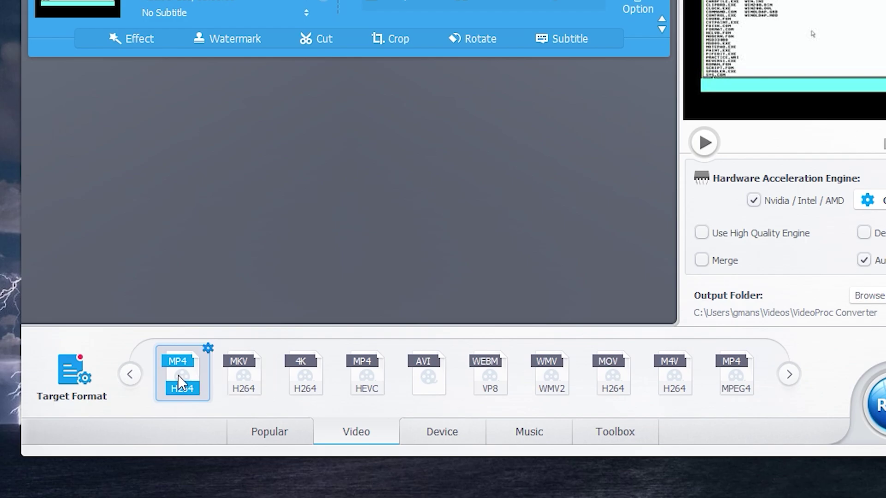
click(73, 369)
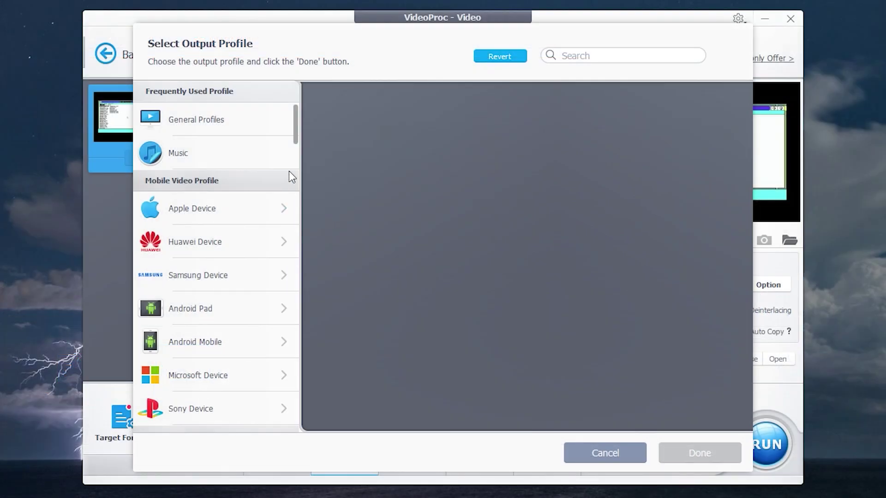
click(251, 121)
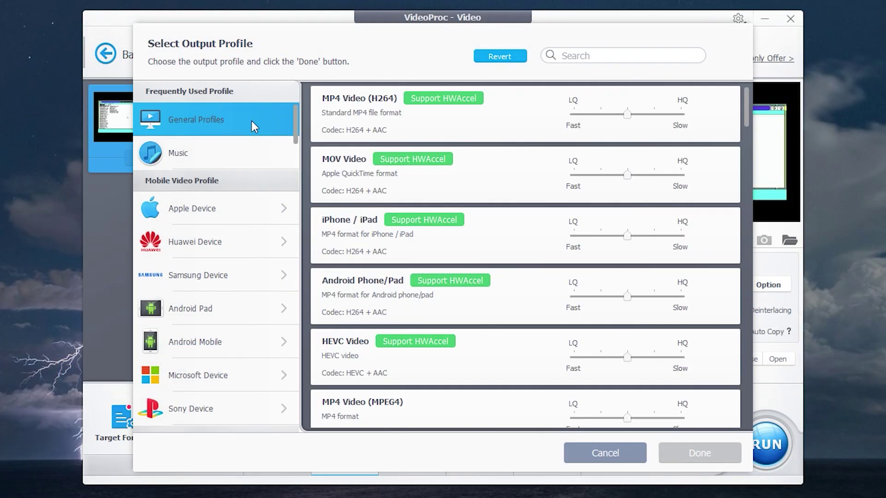
click(238, 220)
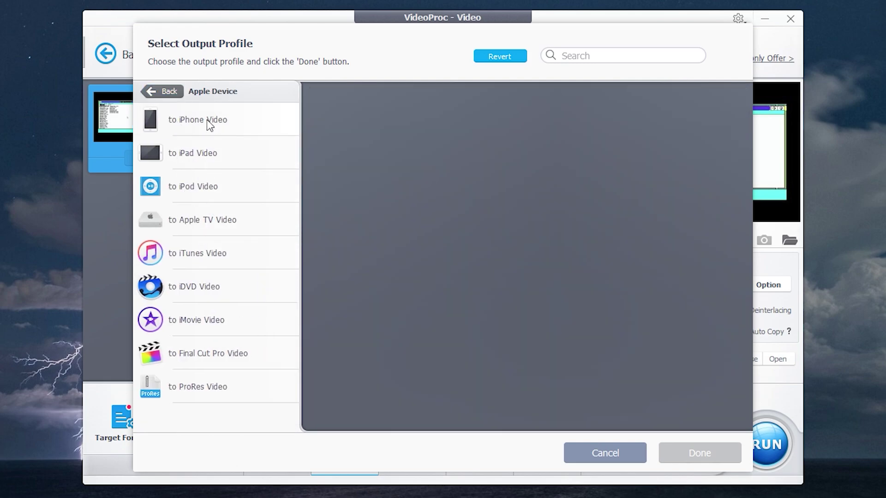
key(Escape)
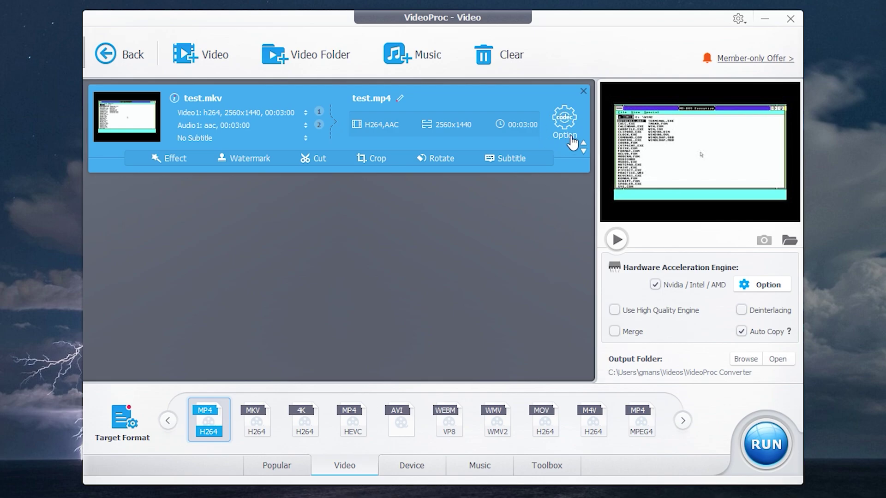
In the test.mp4 codec settings, set quality to the highest level and keep 60 fps.
click(579, 111)
mouse_move(301, 139)
mouse_down()
mouse_move(425, 141)
mouse_move(316, 148)
mouse_up()
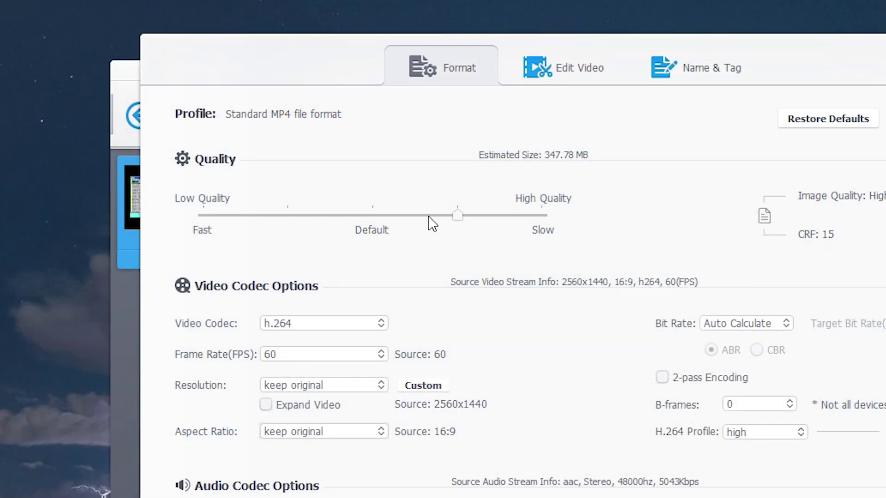
drag(390, 226, 540, 222)
click(381, 323)
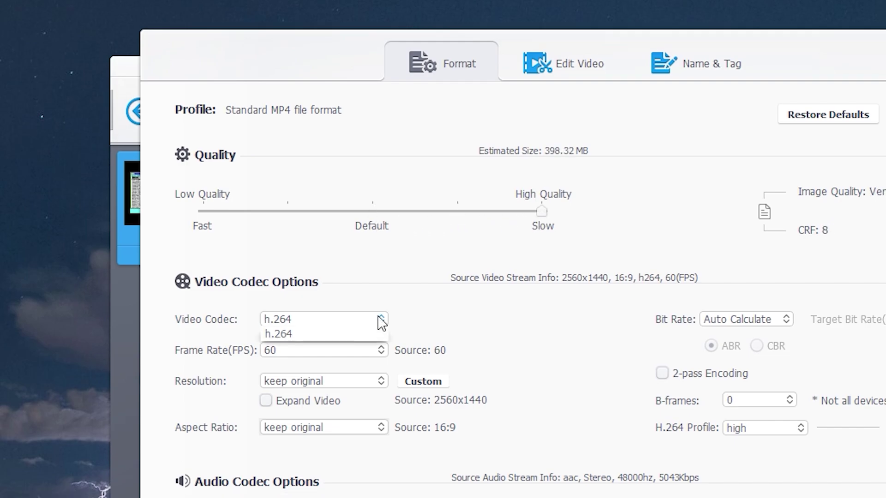
click(369, 337)
click(362, 355)
click(364, 408)
Keep original resolution, aspect ratio and 44100 sample rate, then check hardware acceleration support.
click(381, 285)
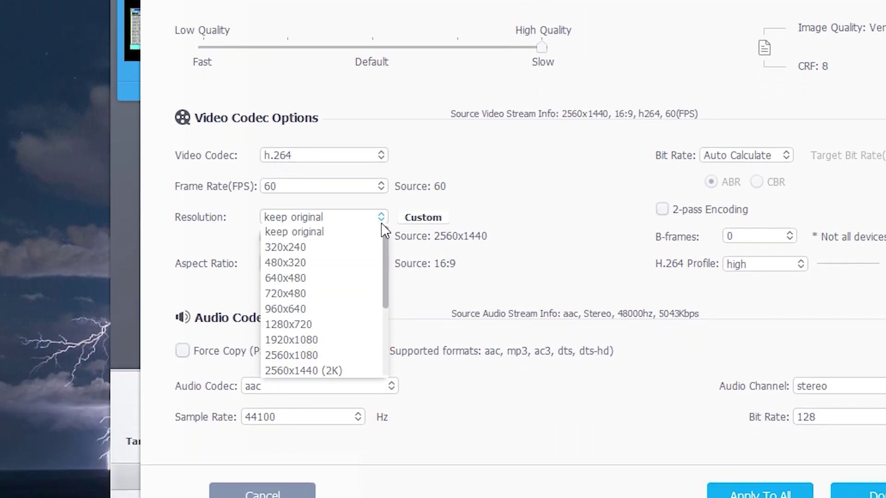
click(375, 300)
click(381, 332)
scroll(387, 318, down, 2)
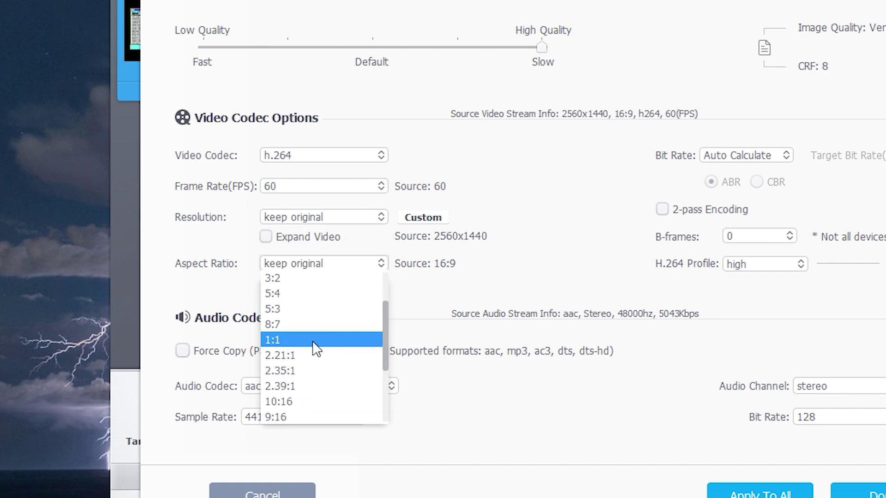
click(421, 221)
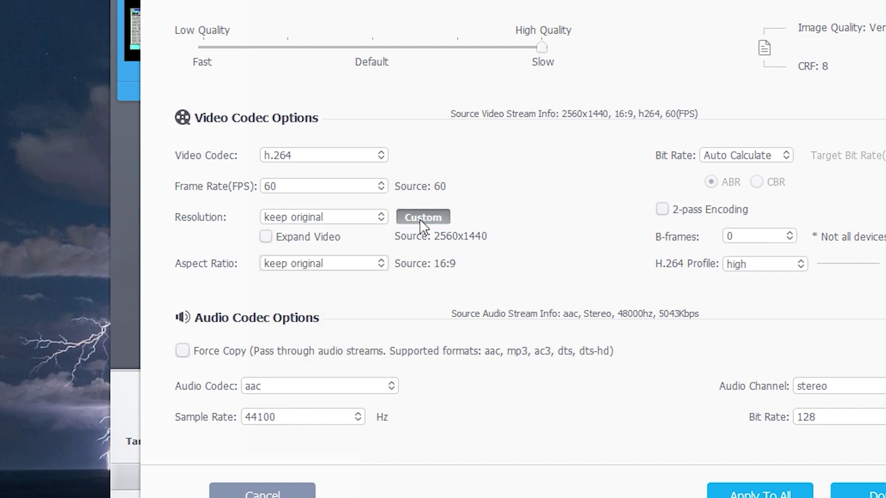
click(420, 220)
click(417, 219)
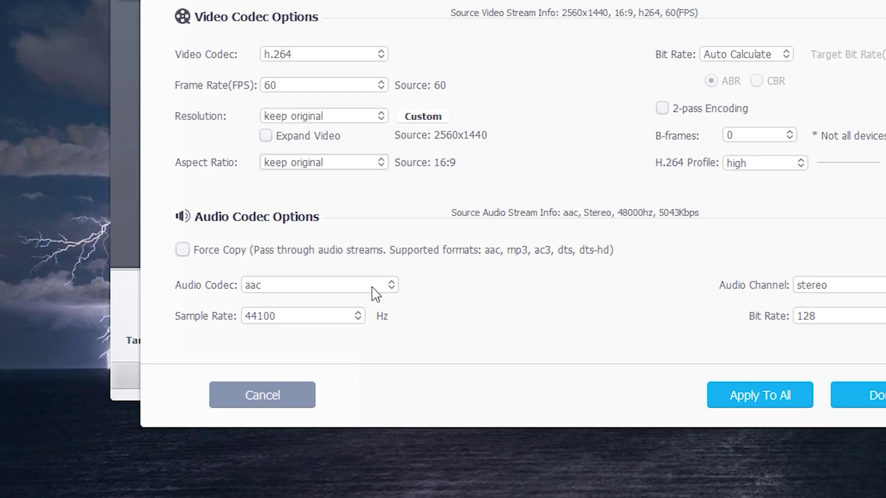
click(358, 316)
click(360, 316)
click(773, 56)
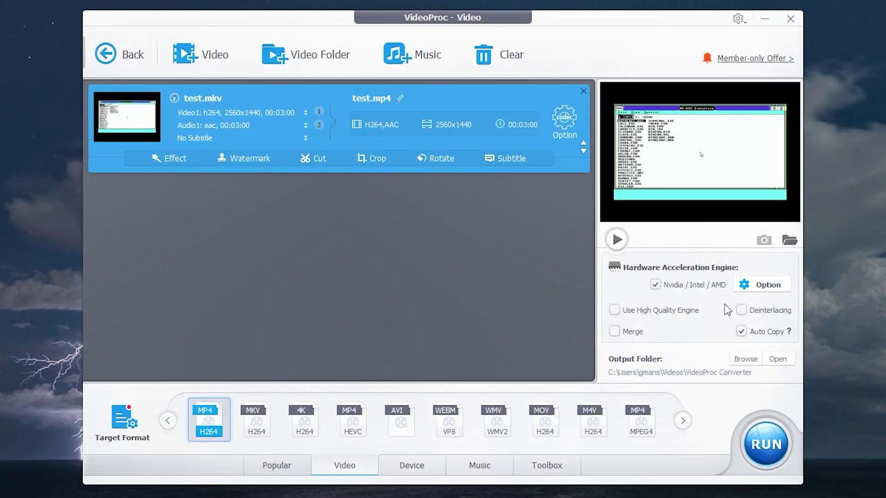
click(750, 286)
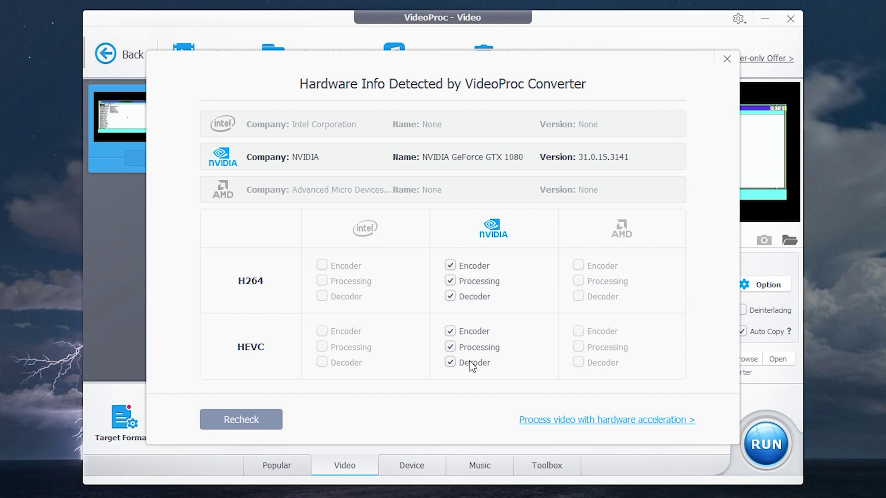
key(Escape)
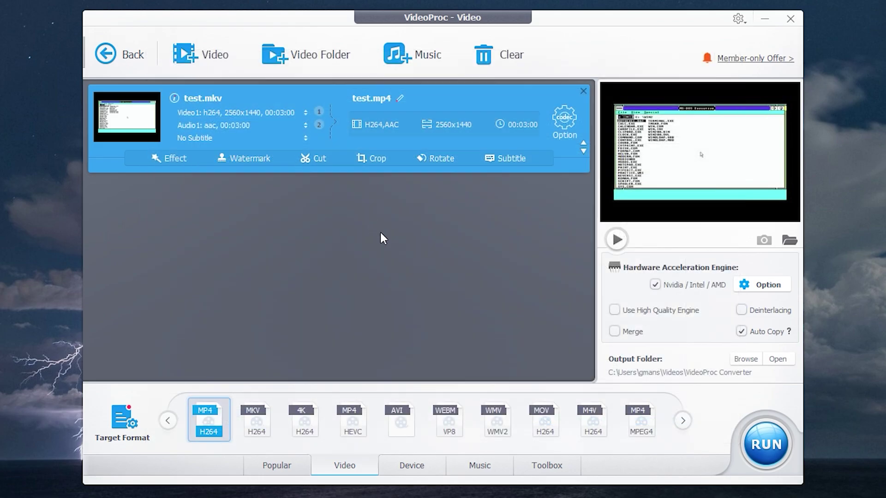
Convert test.mkv to MP4, confirm the output's MP4 type, and add test.mp4 to a Premiere sequence.
click(766, 444)
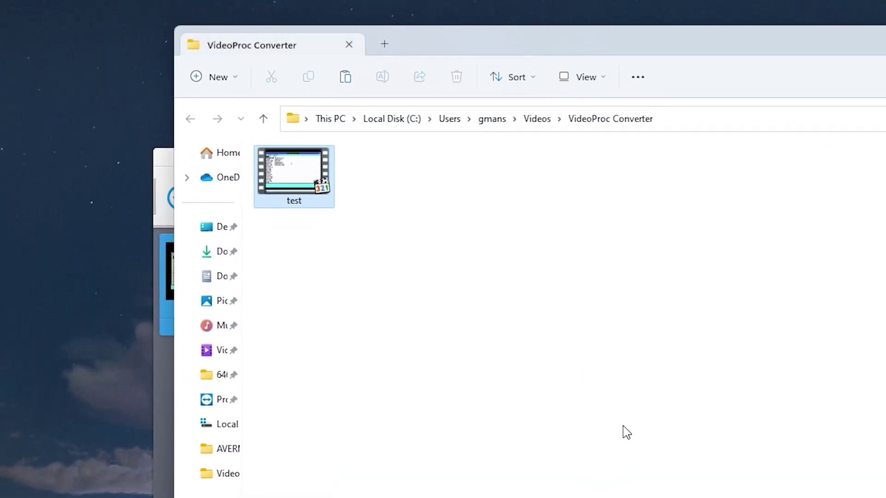
key(shift+F10)
click(383, 366)
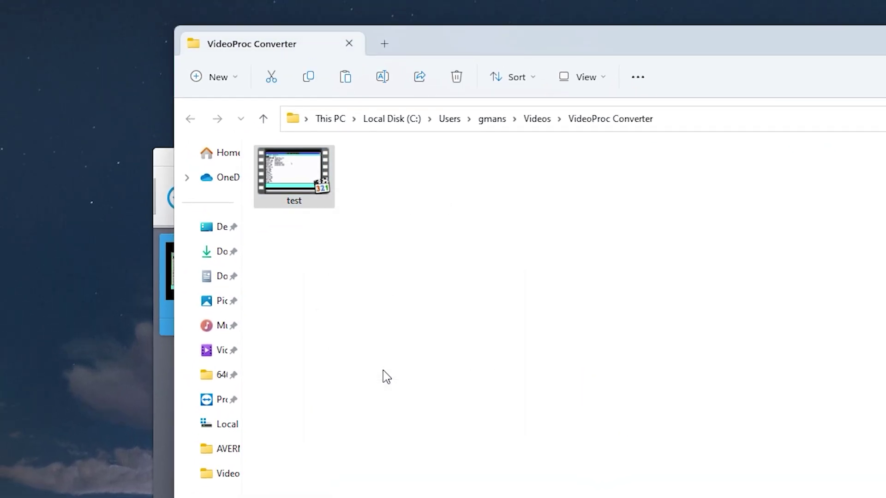
drag(458, 292, 395, 292)
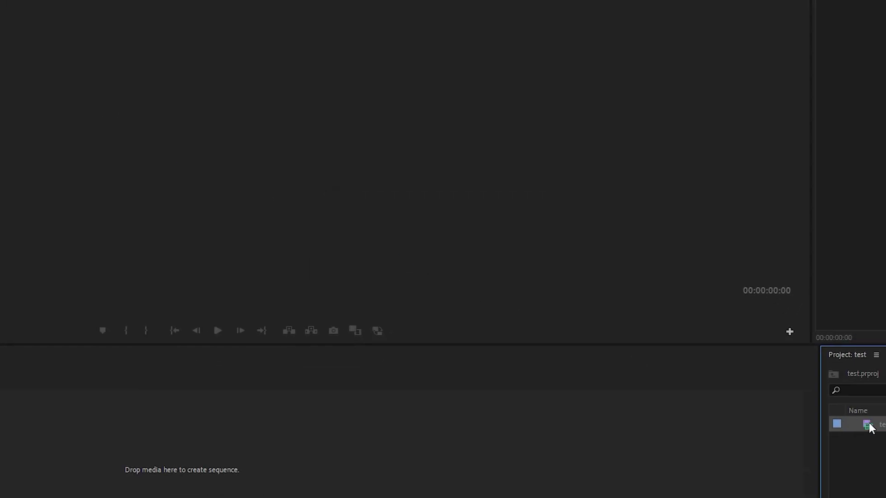
drag(866, 423, 491, 419)
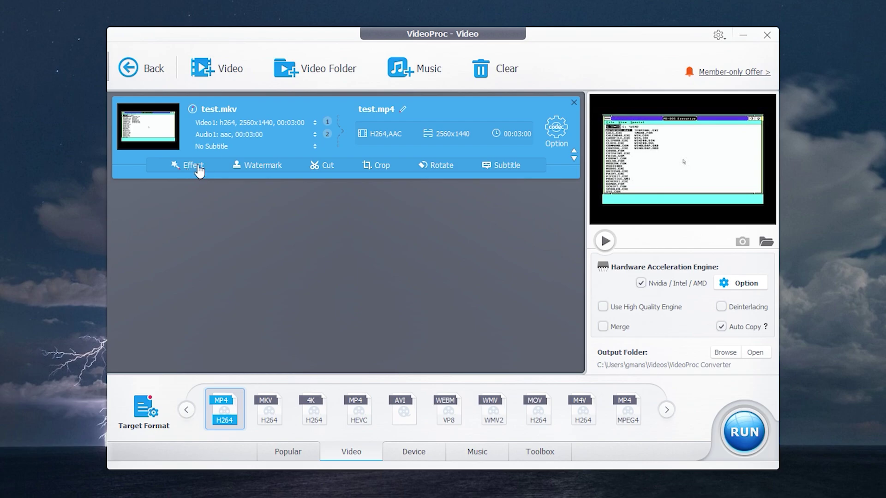
Apply the Grayscale effect to test.mkv and raise its gamma to 8.7.
click(193, 167)
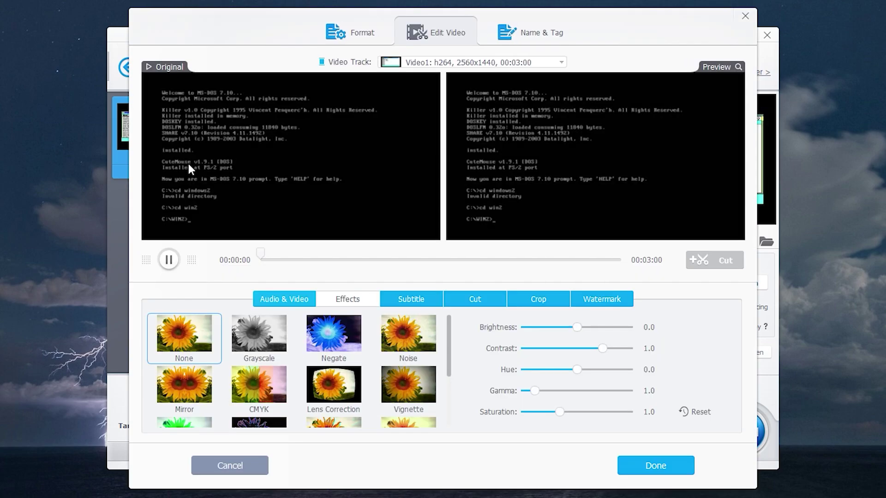
click(259, 337)
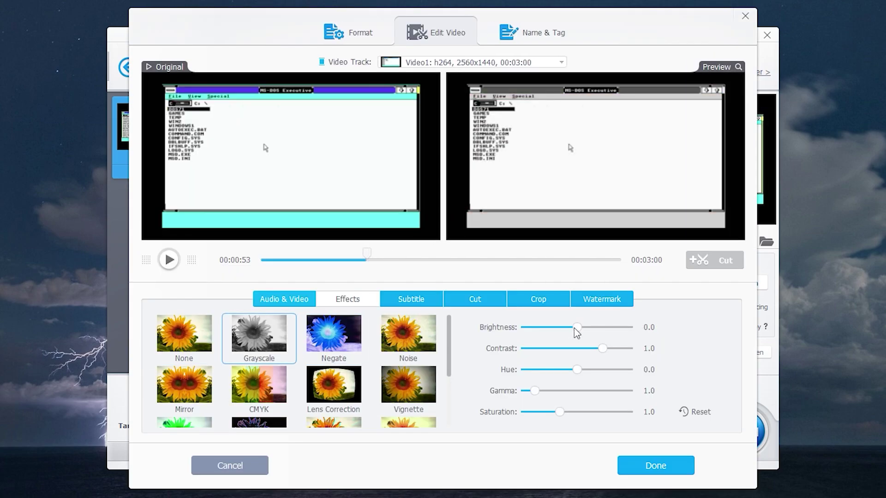
mouse_move(609, 353)
mouse_down()
mouse_move(594, 348)
mouse_move(602, 349)
mouse_up()
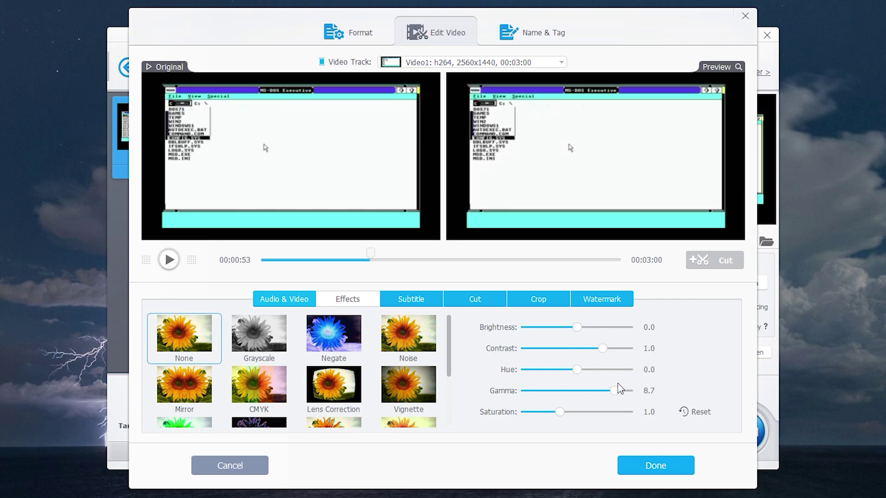
drag(559, 412, 590, 414)
Rotate the video 90° left and back, and try volume 200% before returning to 100%.
click(284, 299)
click(281, 337)
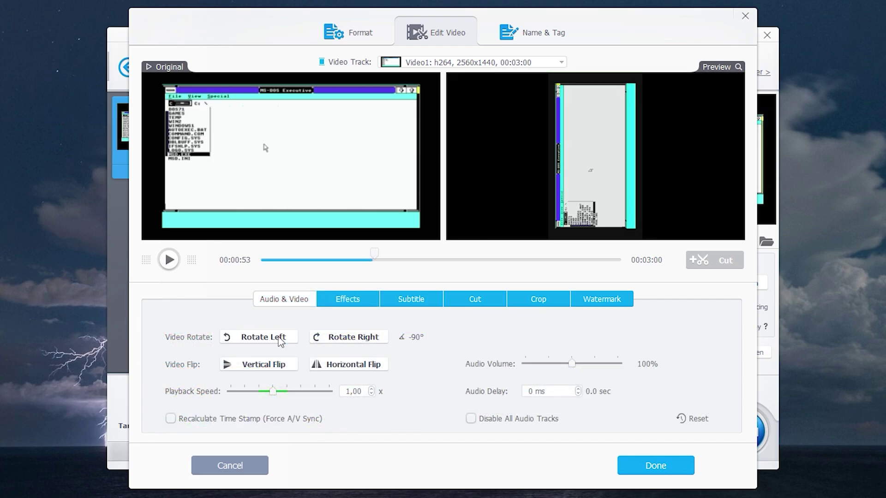
click(353, 337)
click(596, 364)
drag(598, 369, 573, 366)
Review subtitle options, trim the clip end to 02:23, and view crop and watermark settings.
click(414, 301)
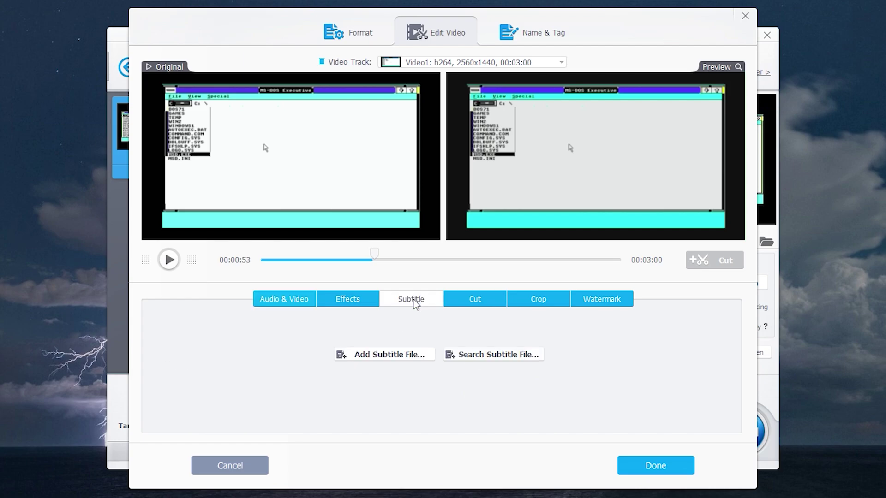
click(471, 301)
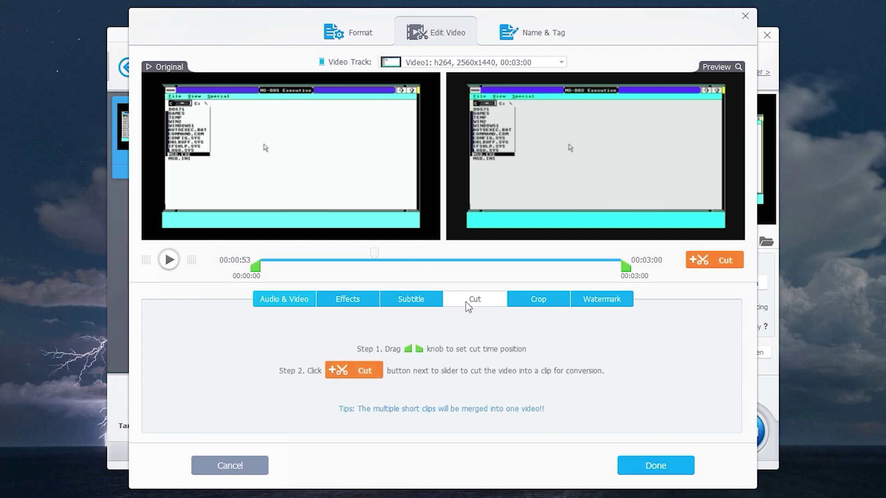
drag(621, 266, 501, 268)
click(529, 301)
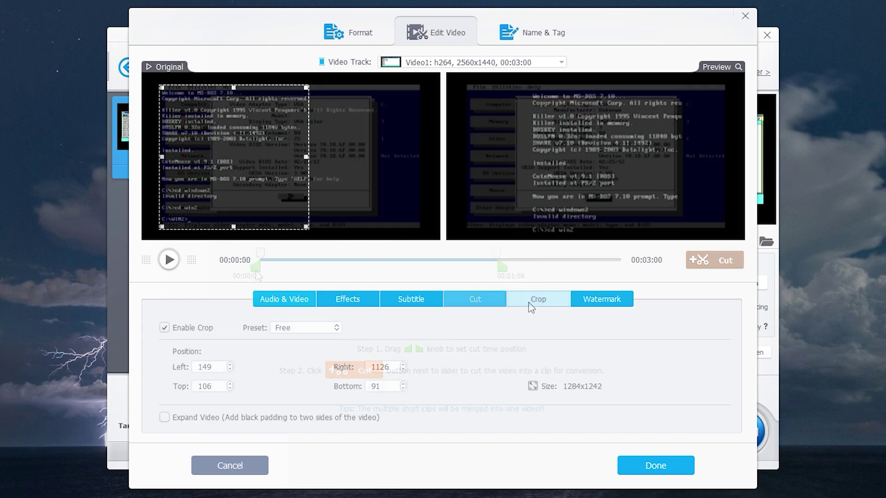
click(602, 299)
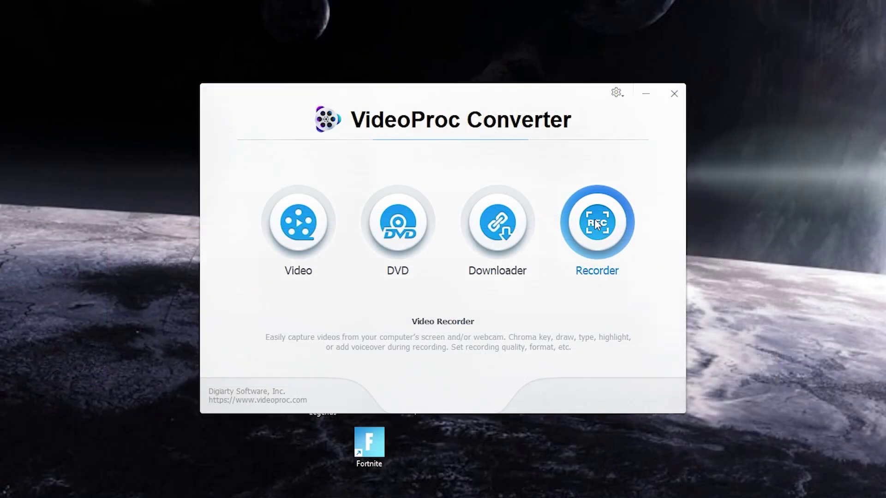
Start a screen recording from the Recorder with the screen as the source.
click(595, 220)
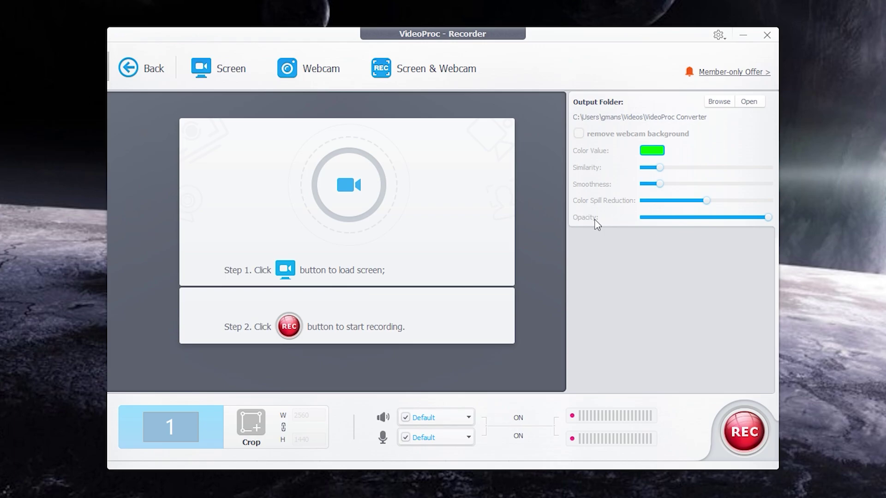
click(217, 69)
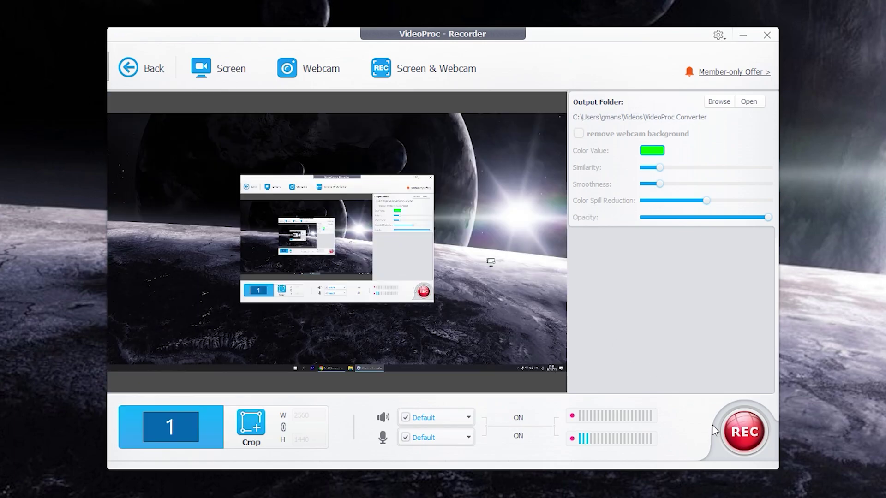
click(743, 431)
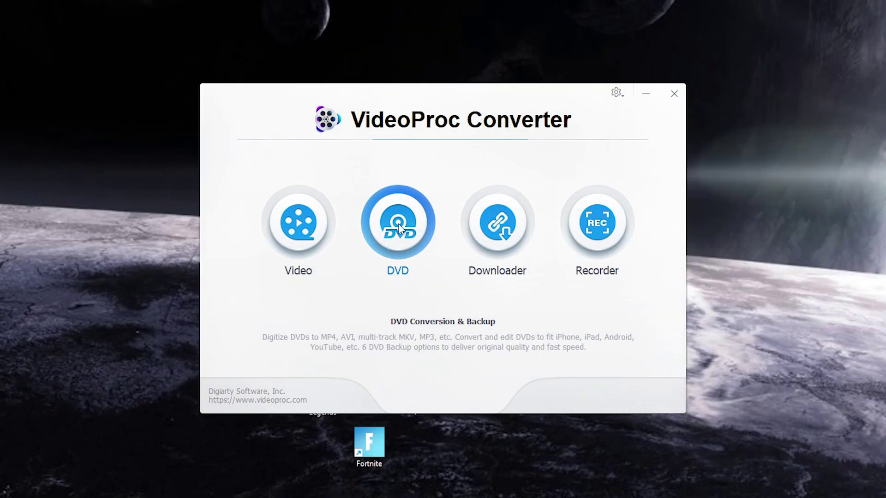
Load the DVD, convert Title 1 to MP4 H264, and select the converted file.
click(397, 223)
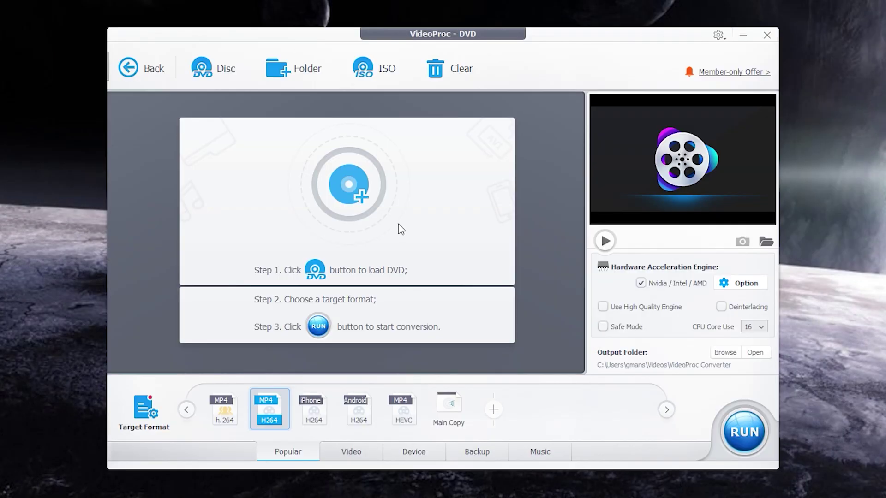
click(350, 189)
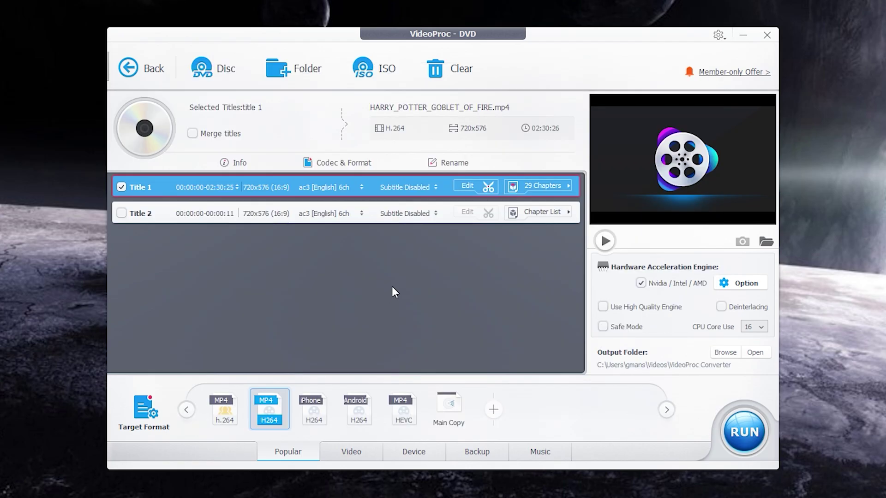
click(738, 431)
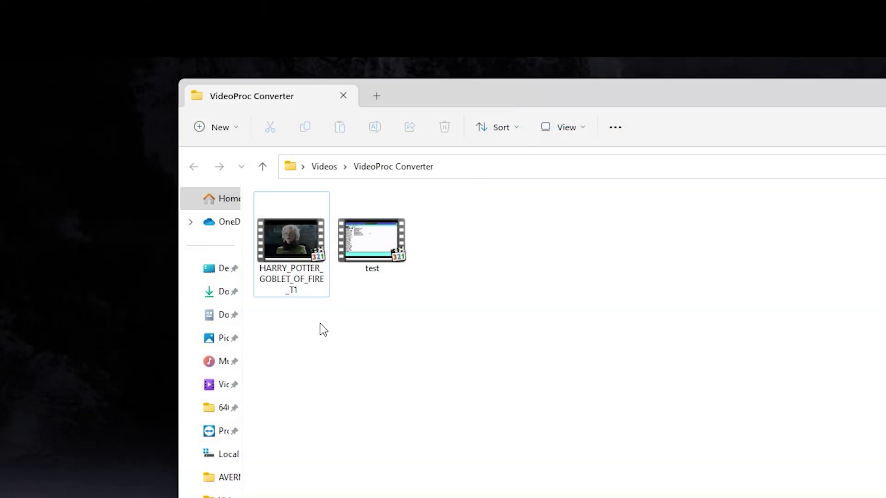
click(300, 269)
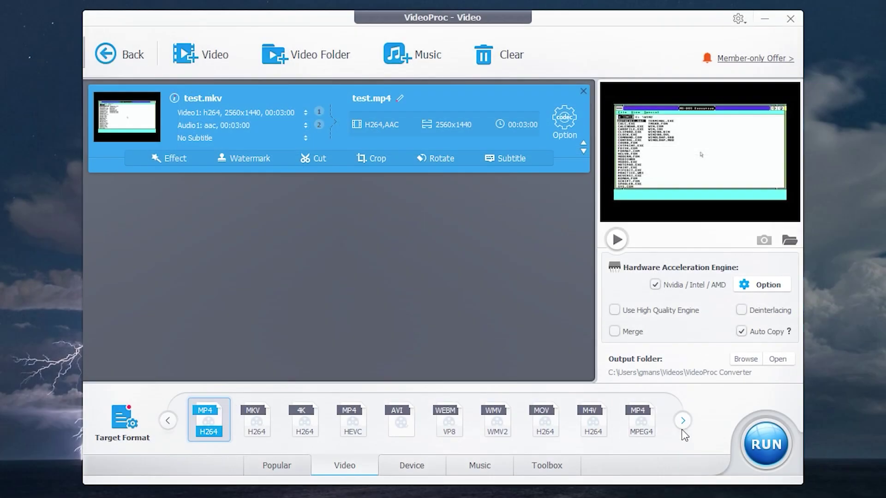
Browse the output format carousel back and forth and open the full output profile list.
click(683, 427)
click(683, 427)
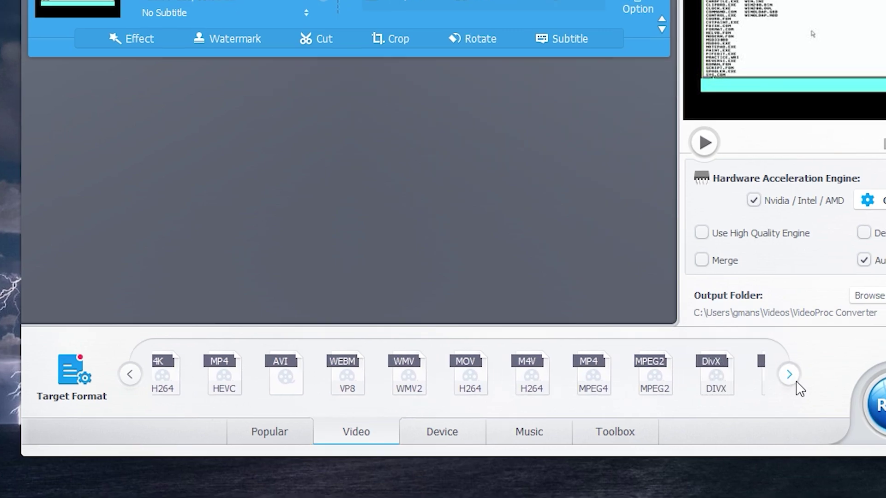
click(683, 427)
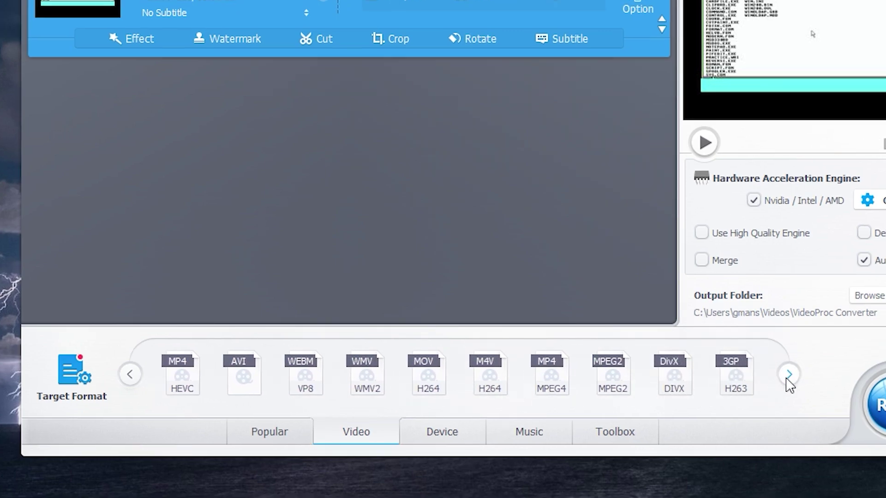
click(788, 379)
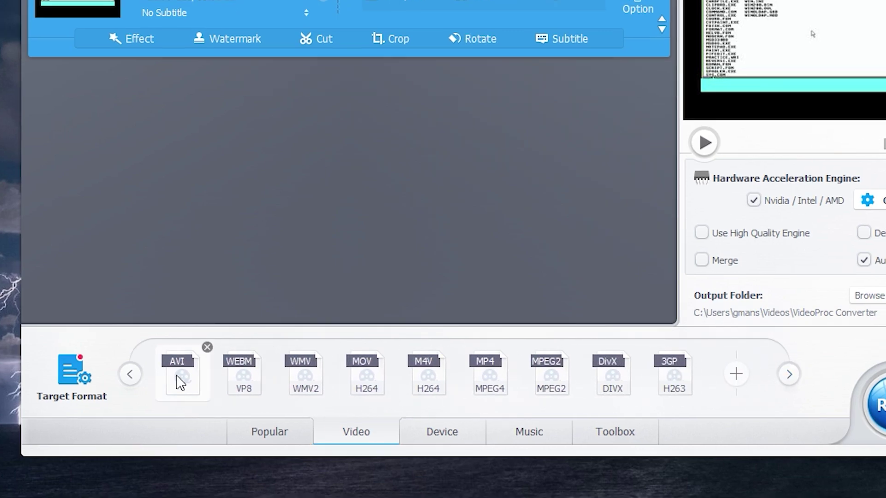
click(130, 375)
click(130, 375)
click(131, 374)
click(130, 375)
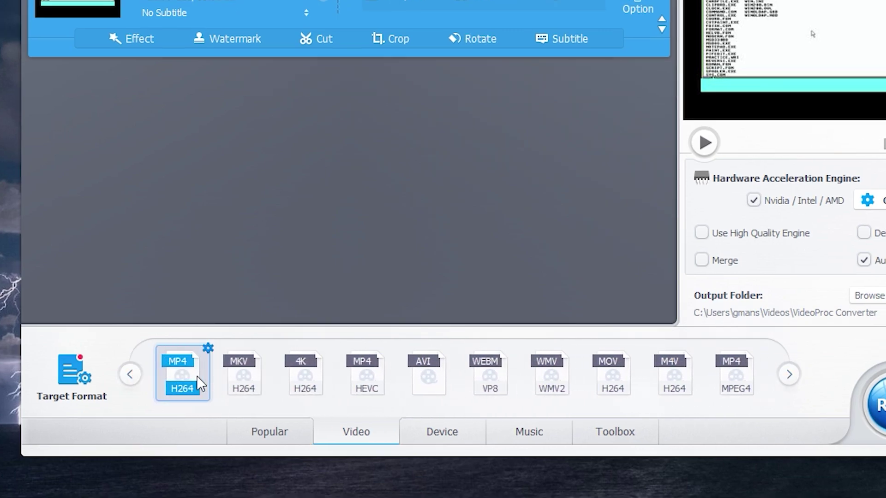
click(83, 381)
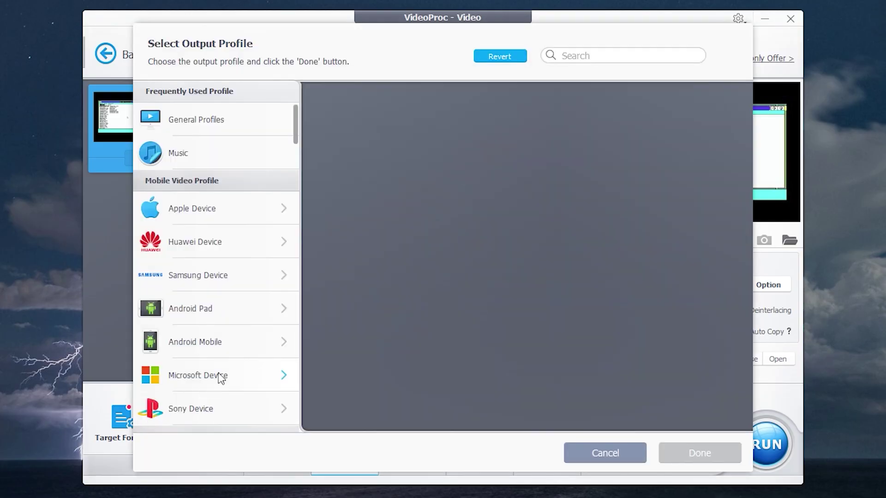
Browse the General and Apple Device output profiles, then start a full-screen recording in Recorder.
click(252, 123)
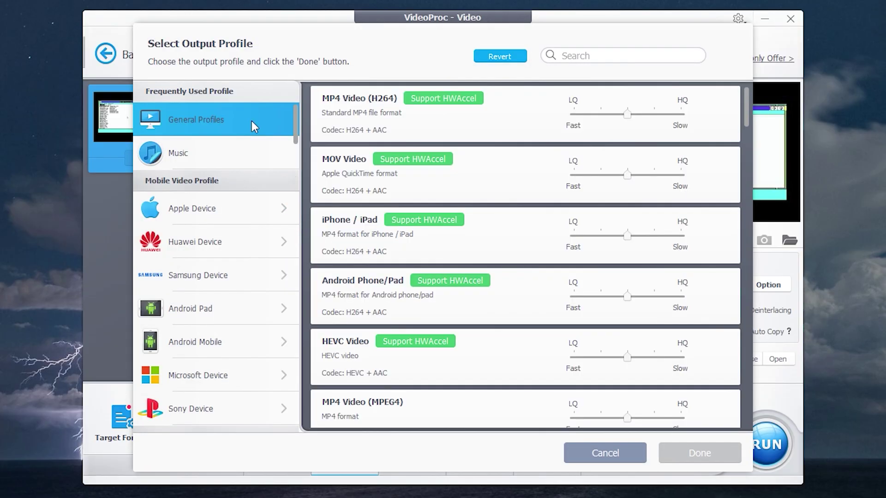
click(238, 220)
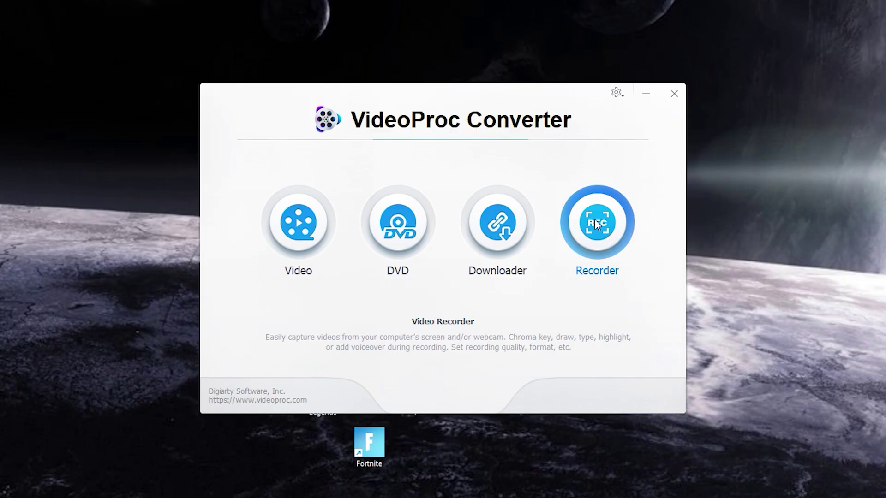
click(595, 220)
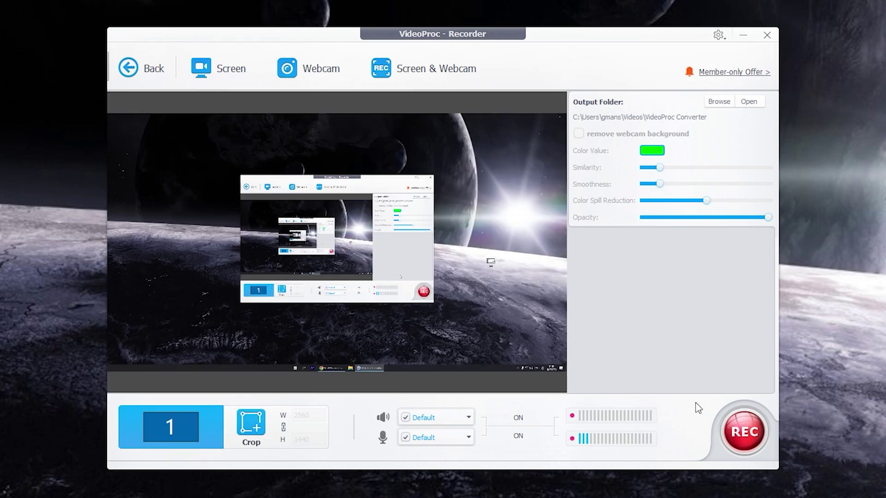
click(744, 432)
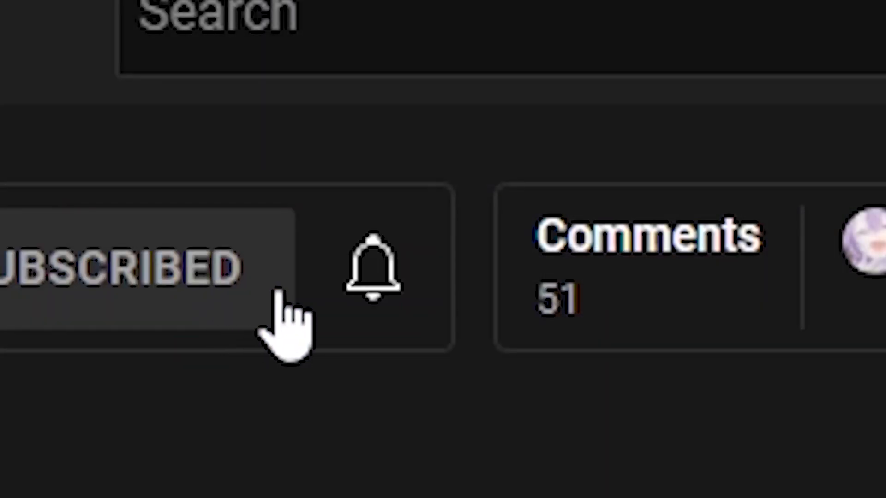